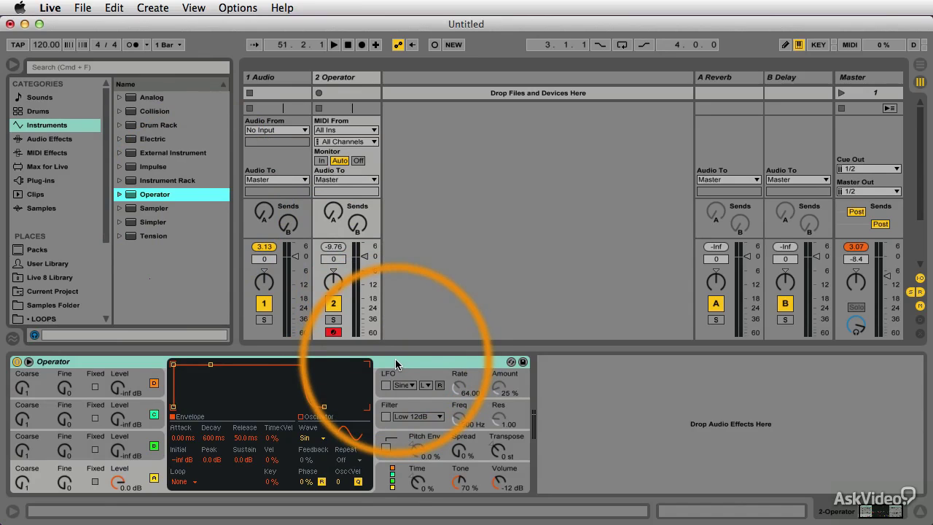
# Set oscillator A's waveform to Sine in Operator
pyautogui.click(316, 368)
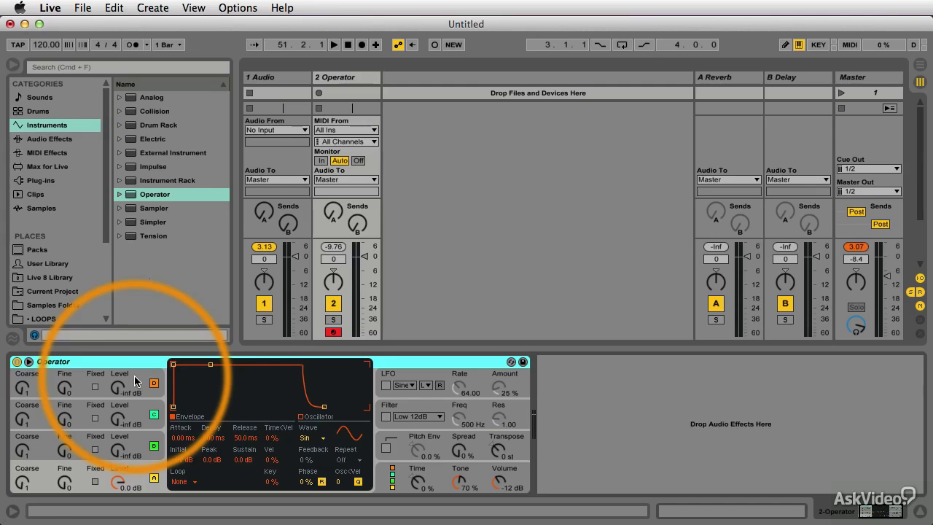
pyautogui.click(321, 437)
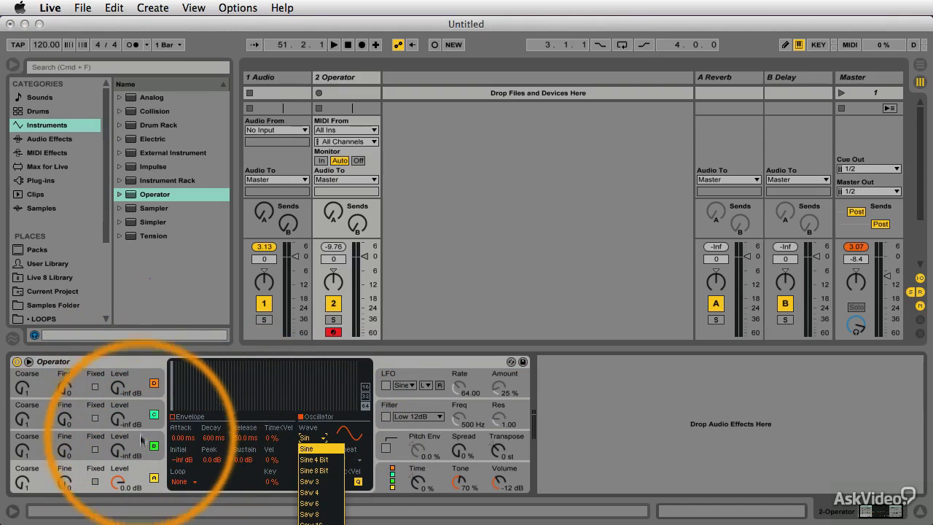
pyautogui.click(312, 450)
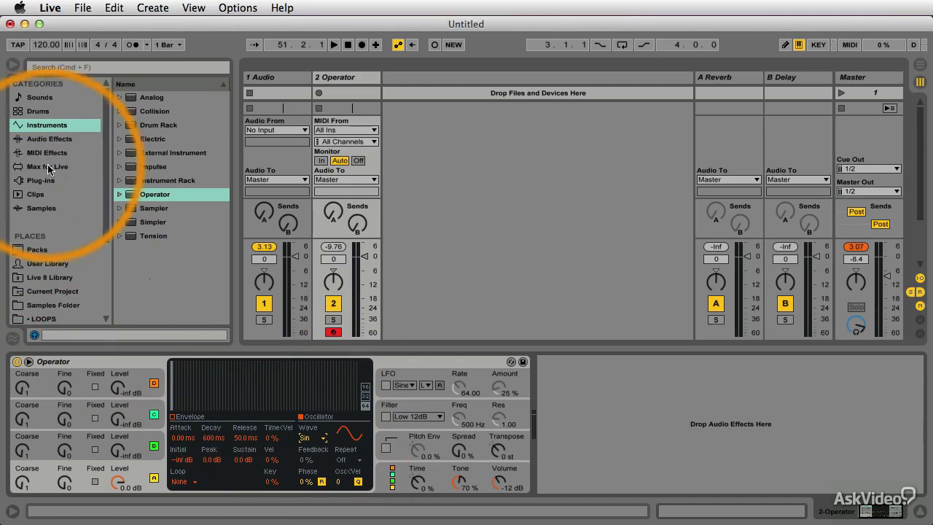
# Add the Spectrum audio effect after Operator and view a played note in its expanded display
pyautogui.click(62, 140)
pyautogui.scroll(-6, 177, 255)
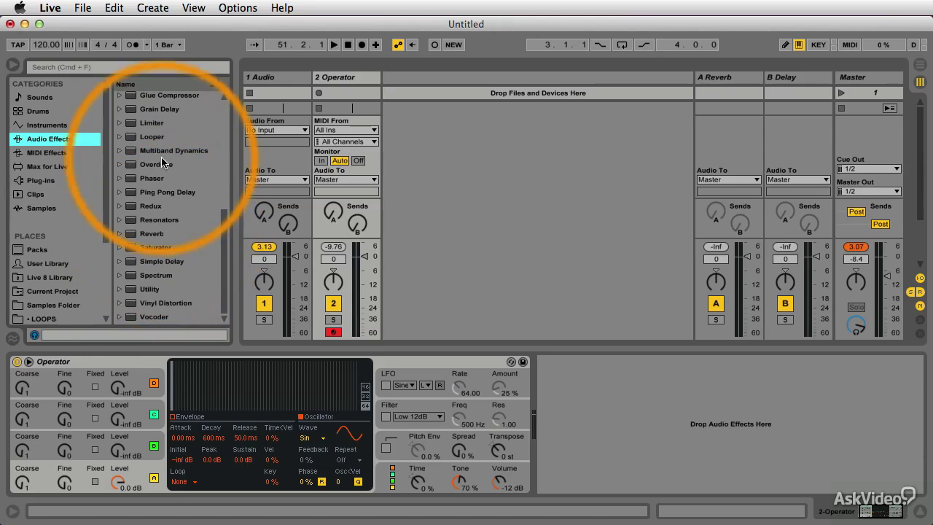
pyautogui.doubleClick(162, 276)
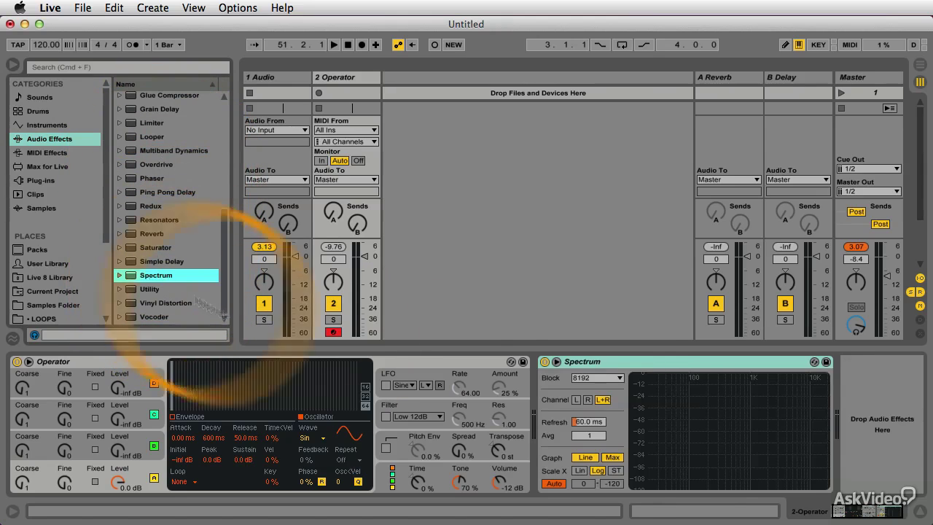
pyautogui.doubleClick(678, 426)
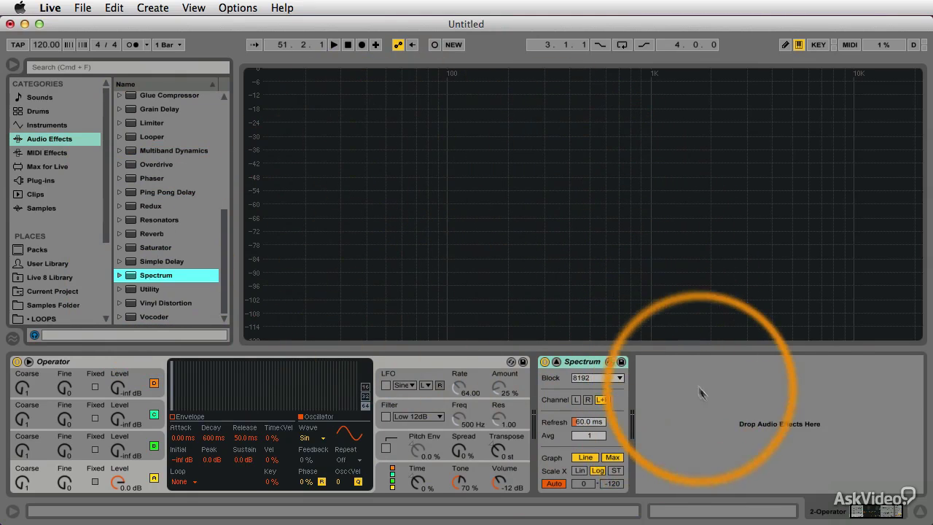
pyautogui.press('a')
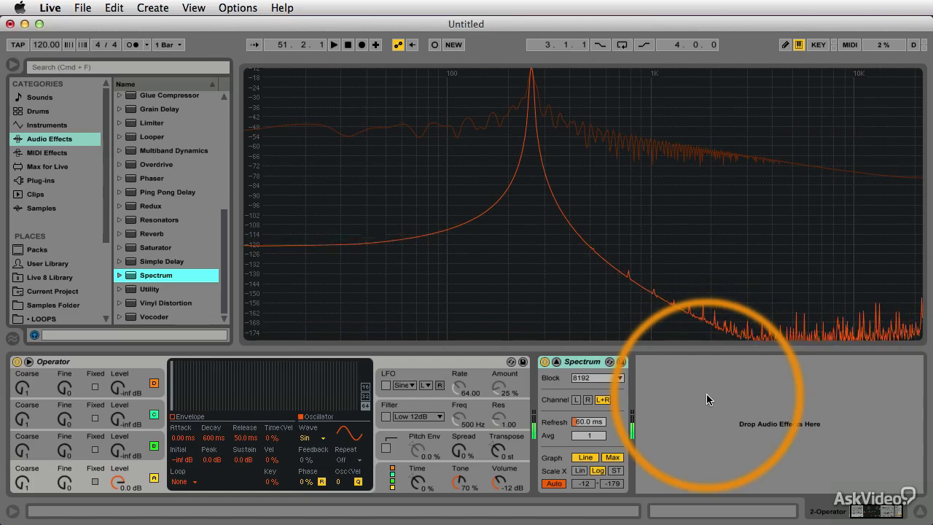
pyautogui.moveTo(527, 78)
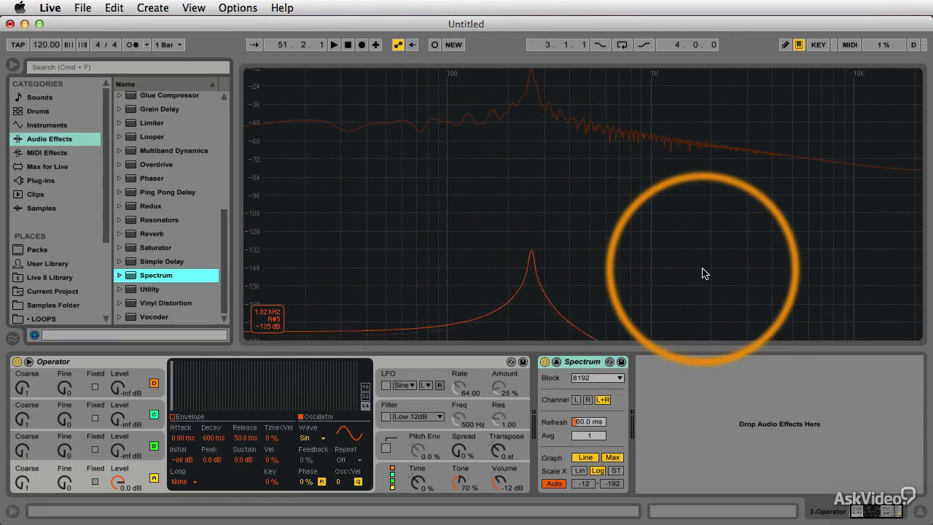
# Turn on Operator's LFO and set its rate to 35.28 and its amount to 63 %
pyautogui.click(437, 390)
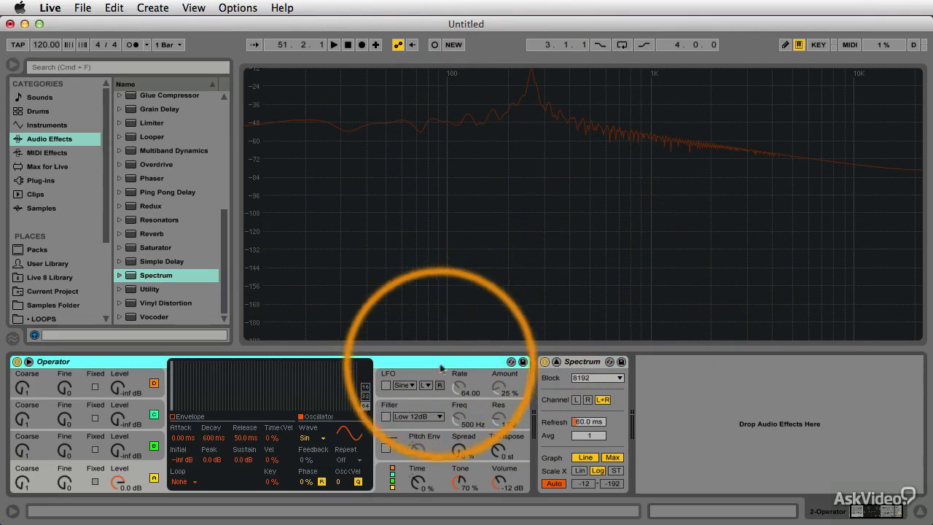
pyautogui.click(385, 384)
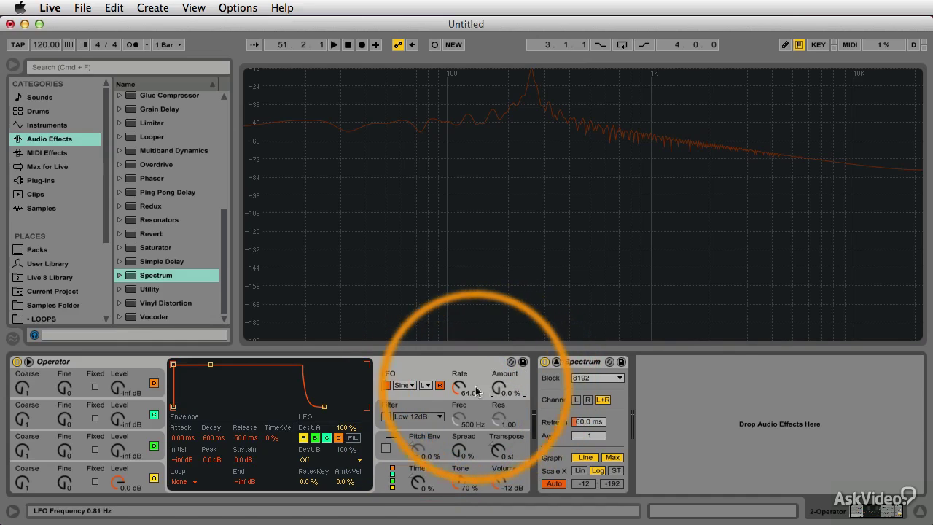
pyautogui.moveTo(459, 386); pyautogui.dragTo(459, 408)
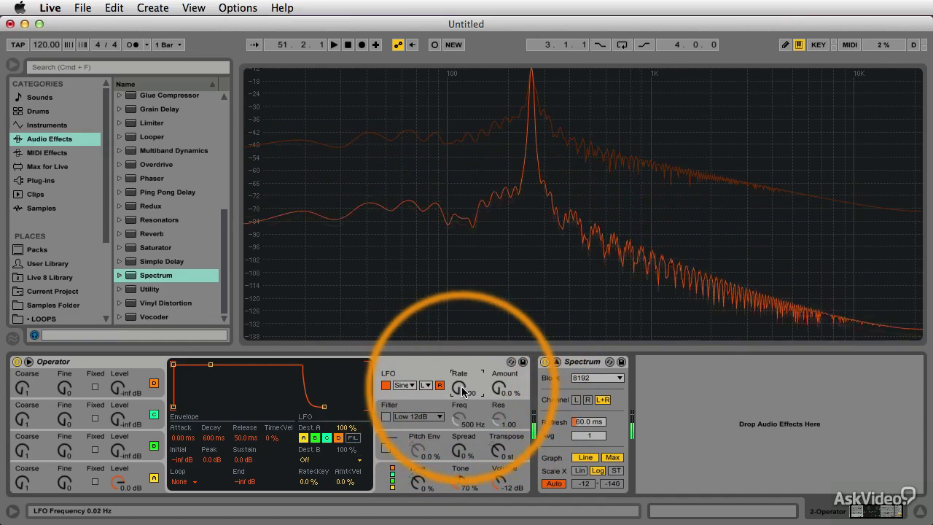
pyautogui.moveTo(463, 392); pyautogui.dragTo(500, 357)
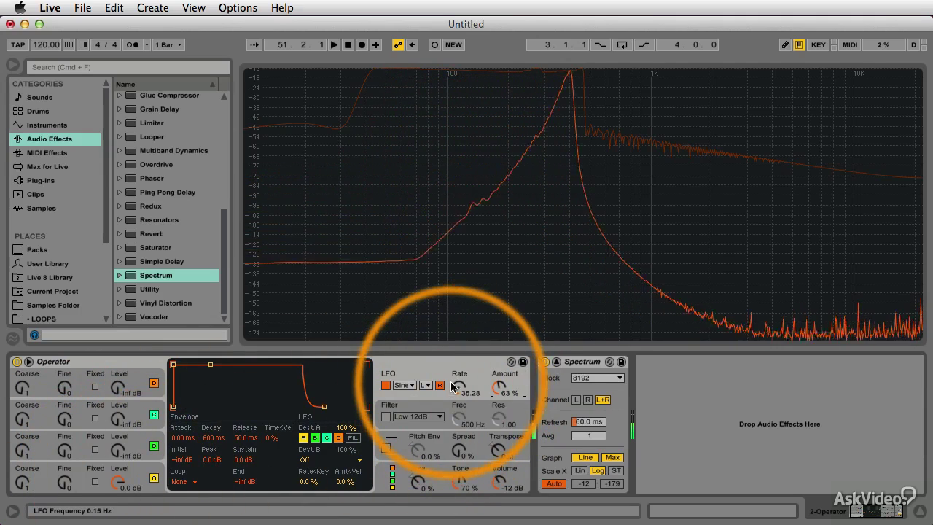
# Raise the LFO's amount to 100 % and its rate to 127.00, and switch the LFO off
pyautogui.moveTo(452, 386); pyautogui.dragTo(459, 383)
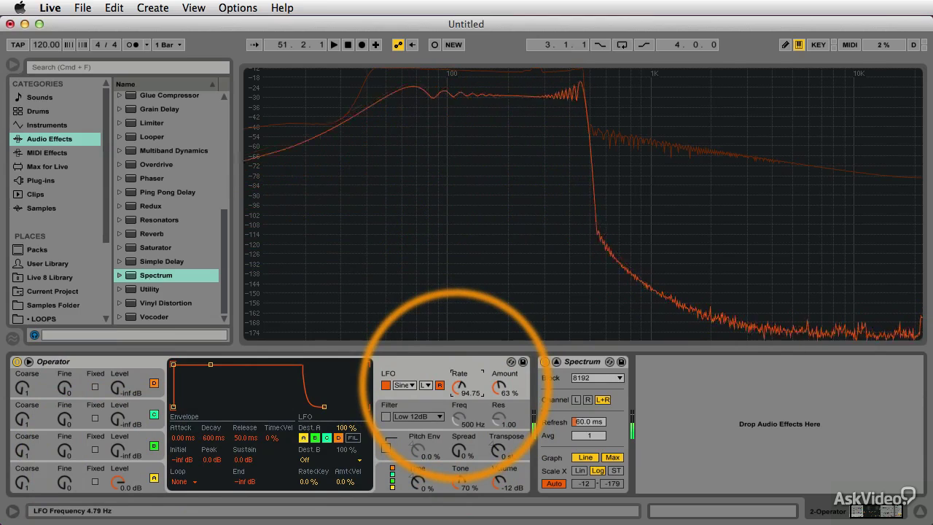
pyautogui.moveTo(458, 387); pyautogui.dragTo(499, 384)
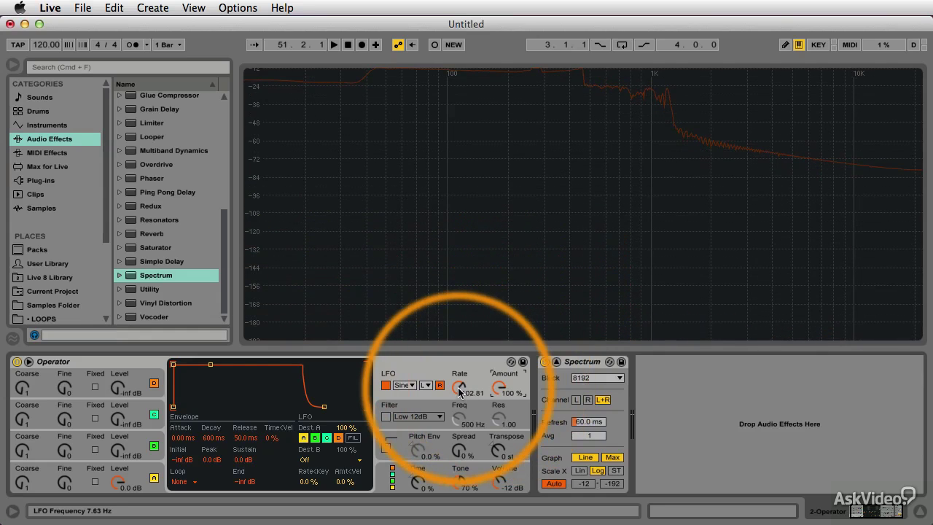
pyautogui.moveTo(459, 388); pyautogui.dragTo(459, 381)
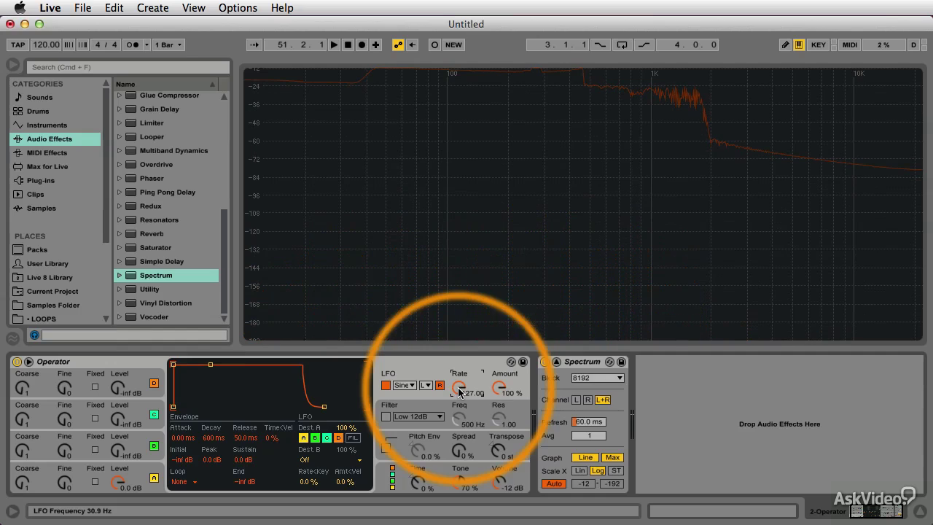
pyautogui.click(384, 385)
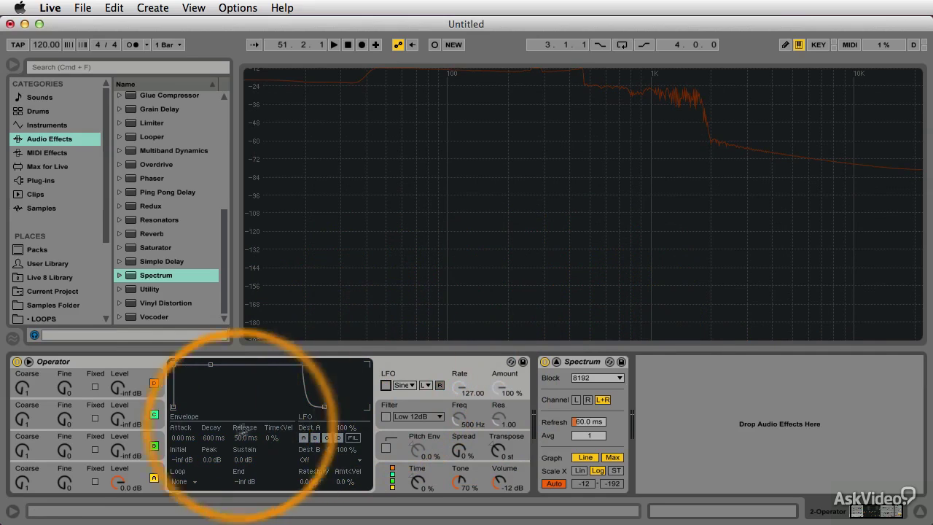
# Examine the level controls of Operator's oscillators one by one, comparing oscillator A with those above it
pyautogui.click(120, 448)
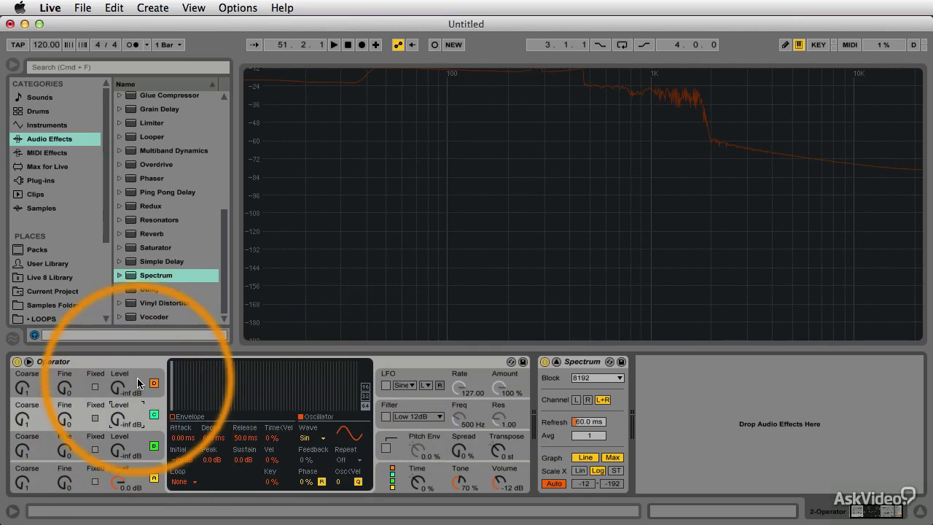
pyautogui.click(138, 421)
pyautogui.click(136, 444)
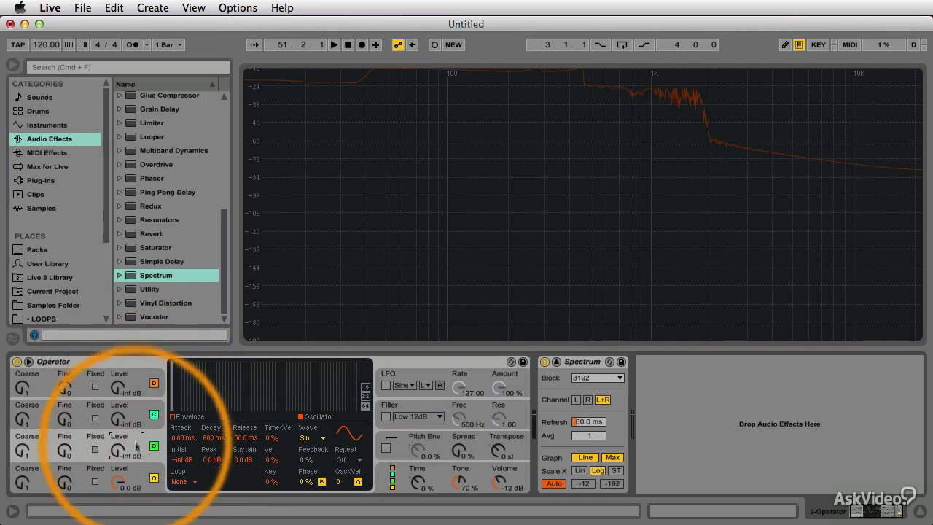
pyautogui.click(132, 477)
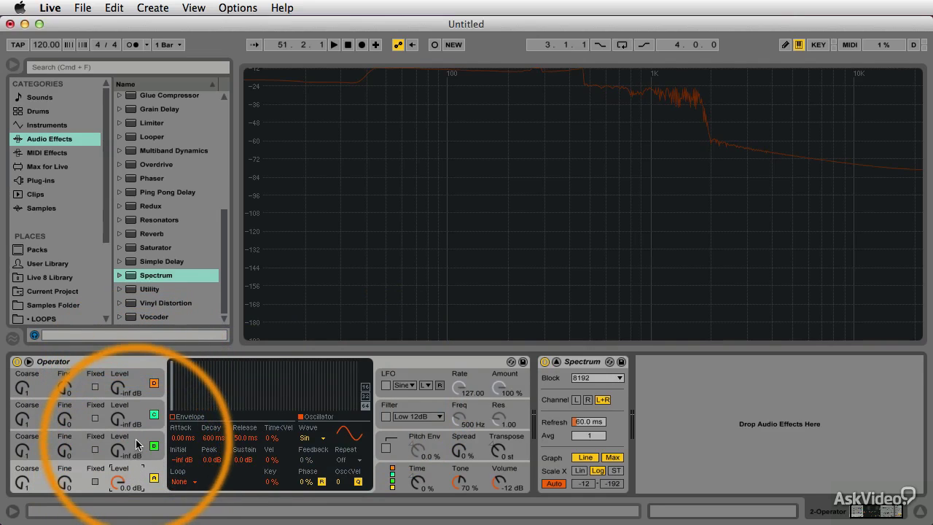
pyautogui.click(137, 442)
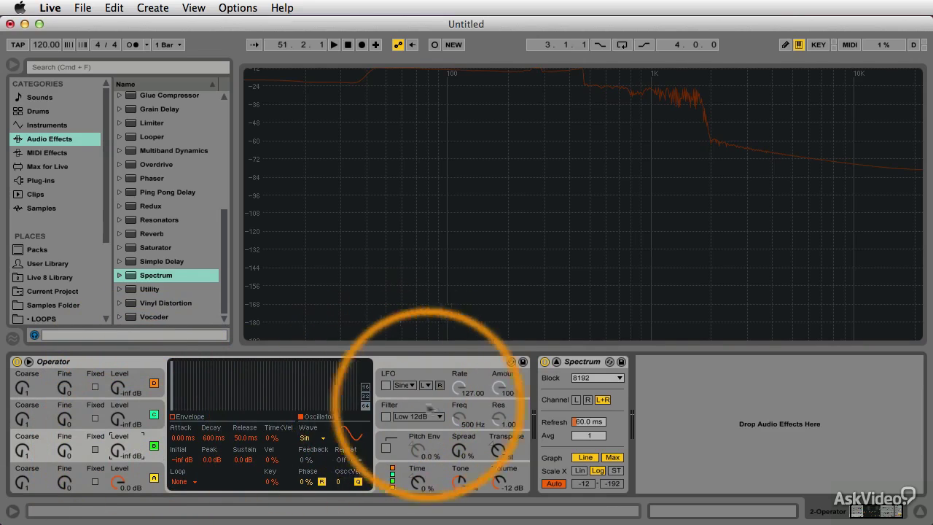
pyautogui.click(138, 482)
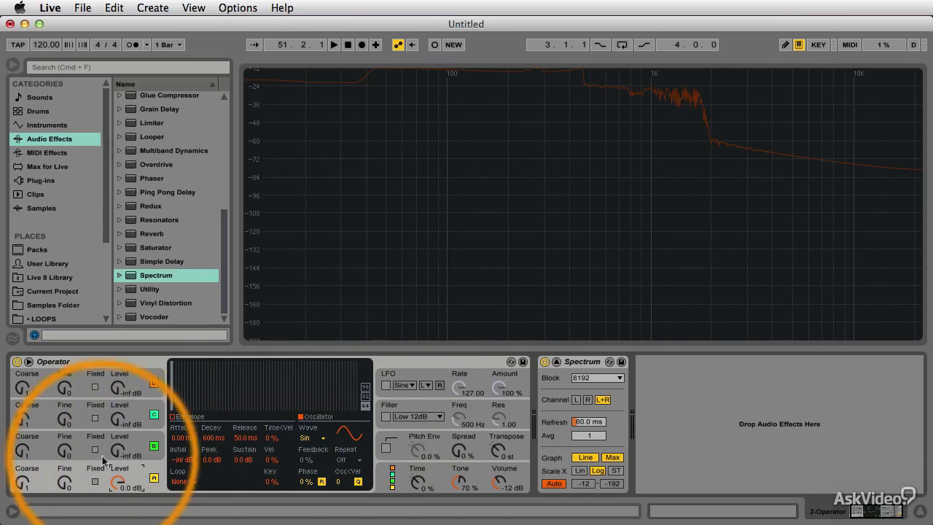
pyautogui.click(138, 441)
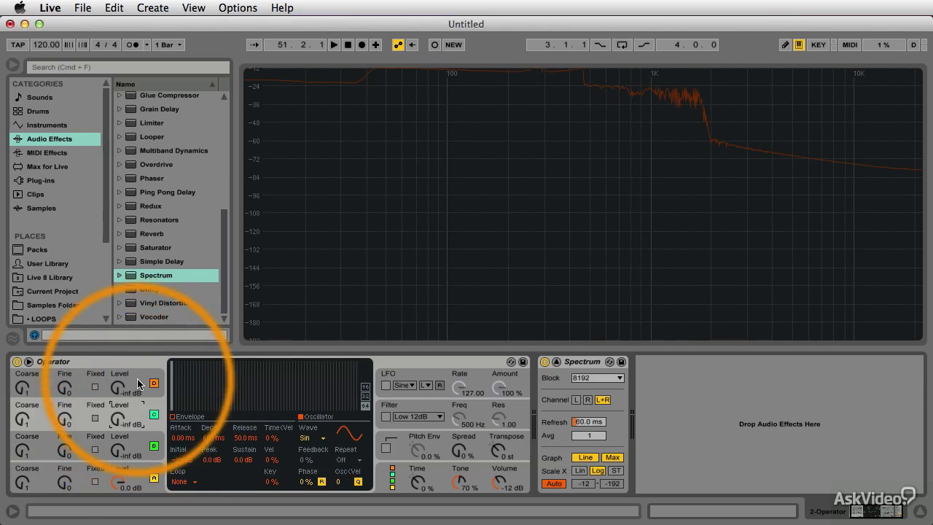
pyautogui.click(140, 477)
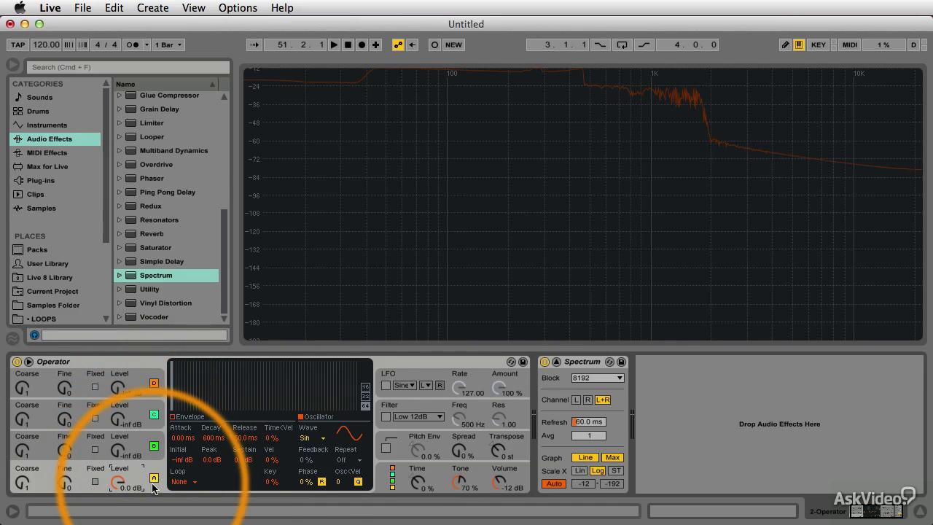
# Try Operator's parallel algorithm, the vertical stack, and the one where C and D both feed B
pyautogui.click(397, 474)
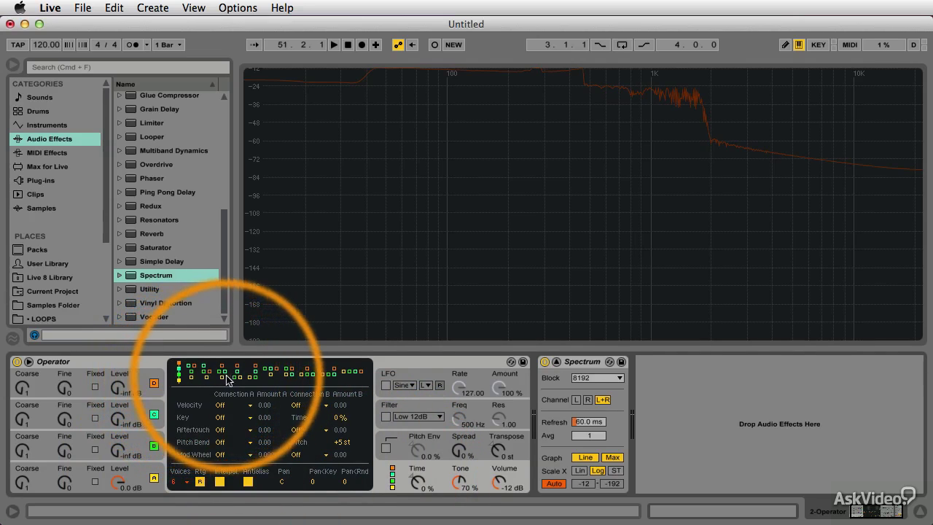
pyautogui.click(351, 373)
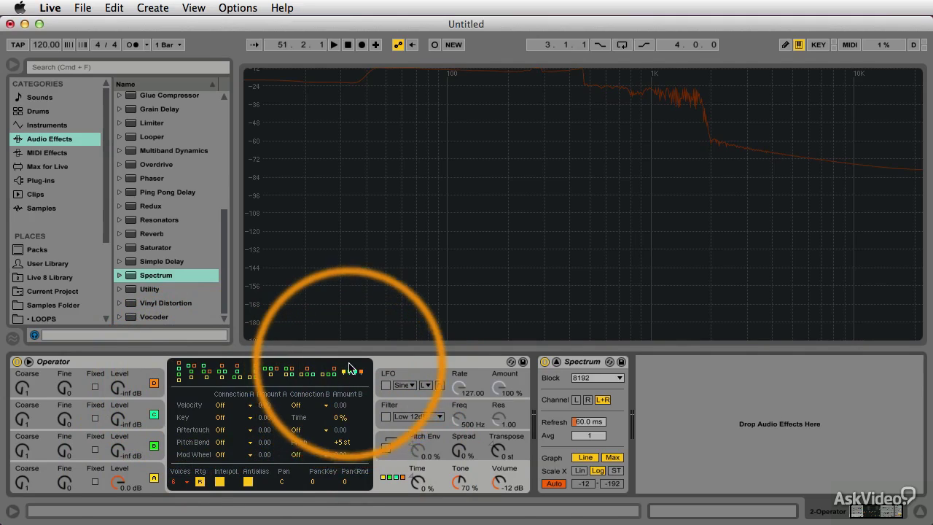
pyautogui.click(179, 373)
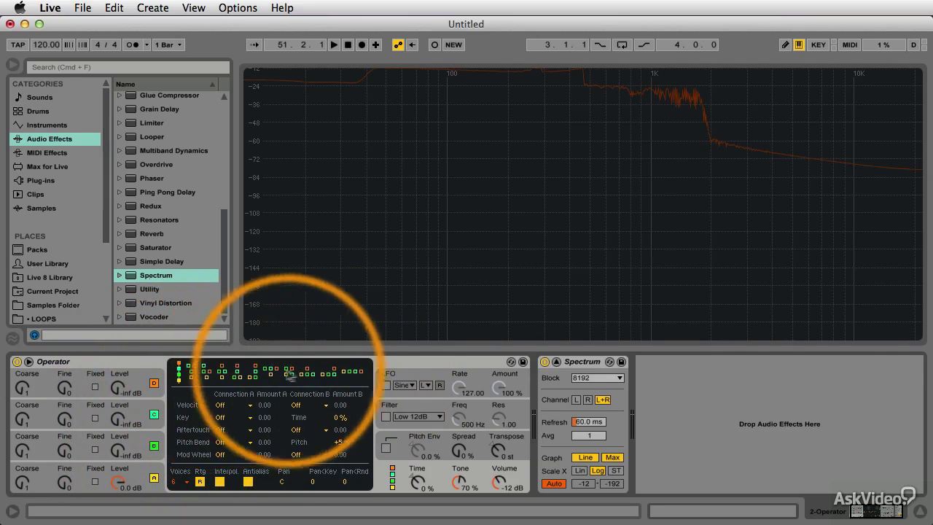
pyautogui.click(190, 372)
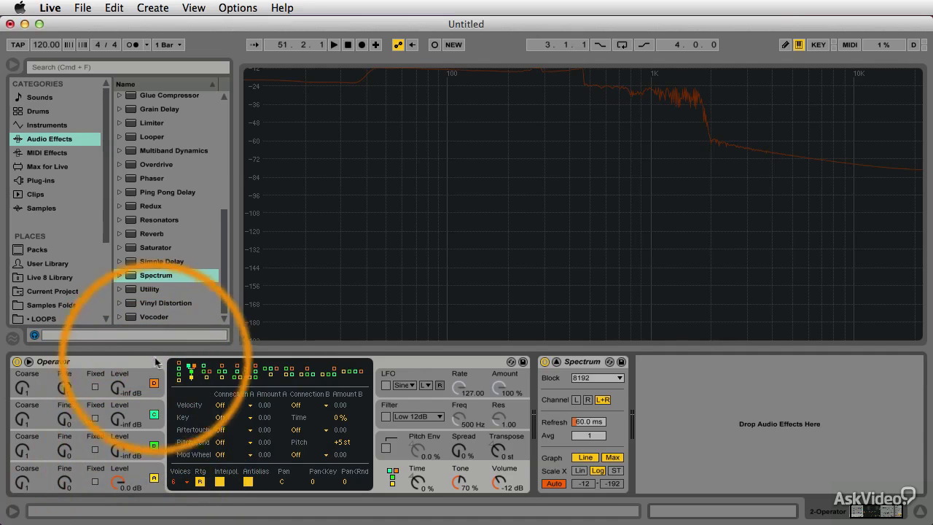
# With the parallel algorithm chosen and oscillator A switched off, raise oscillator B's level to -2.5 dB
pyautogui.click(139, 477)
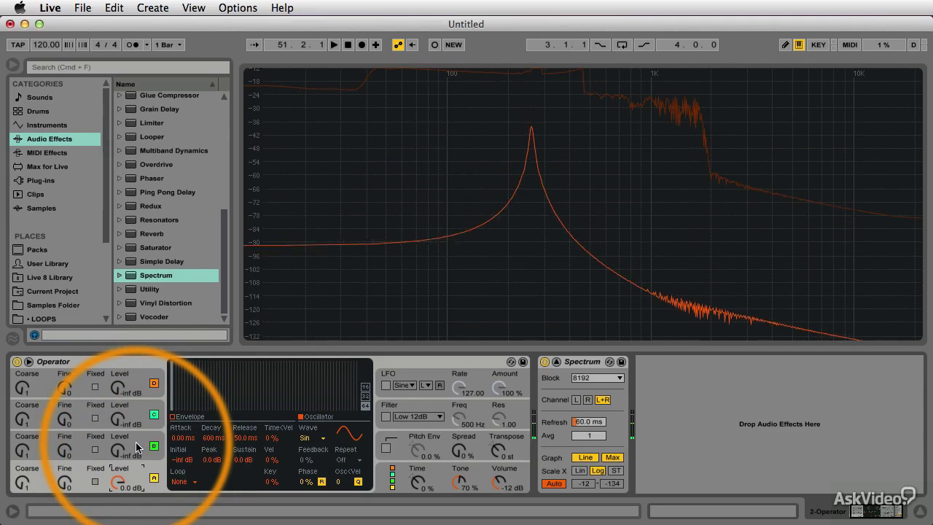
pyautogui.click(136, 447)
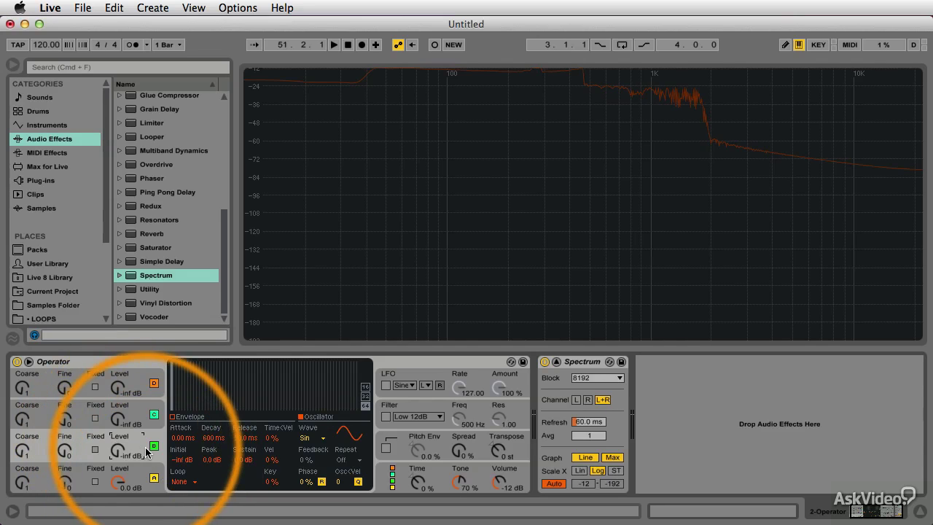
pyautogui.click(391, 477)
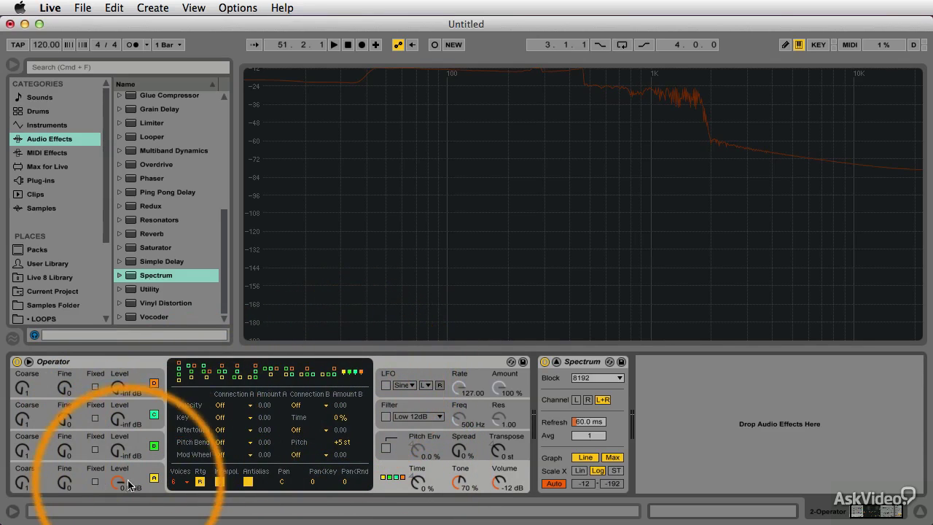
pyautogui.click(138, 453)
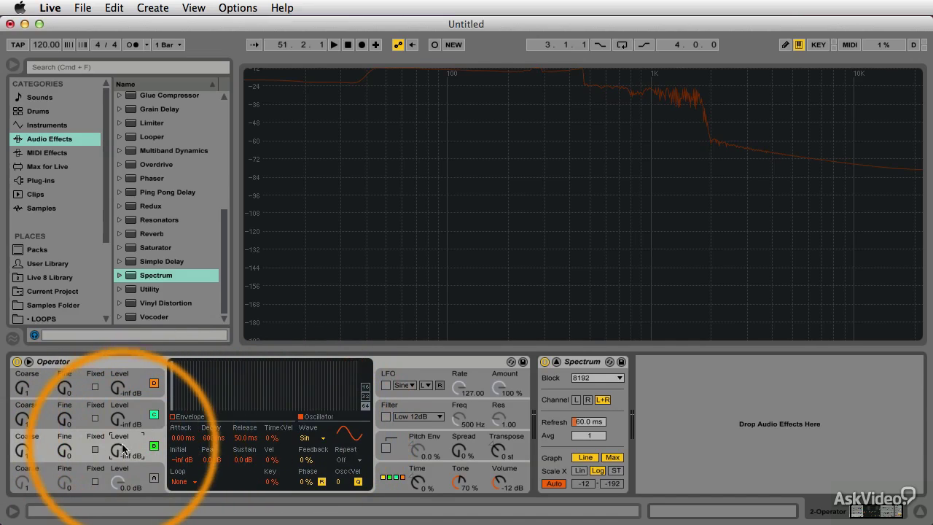
pyautogui.moveTo(117, 450); pyautogui.dragTo(117, 422)
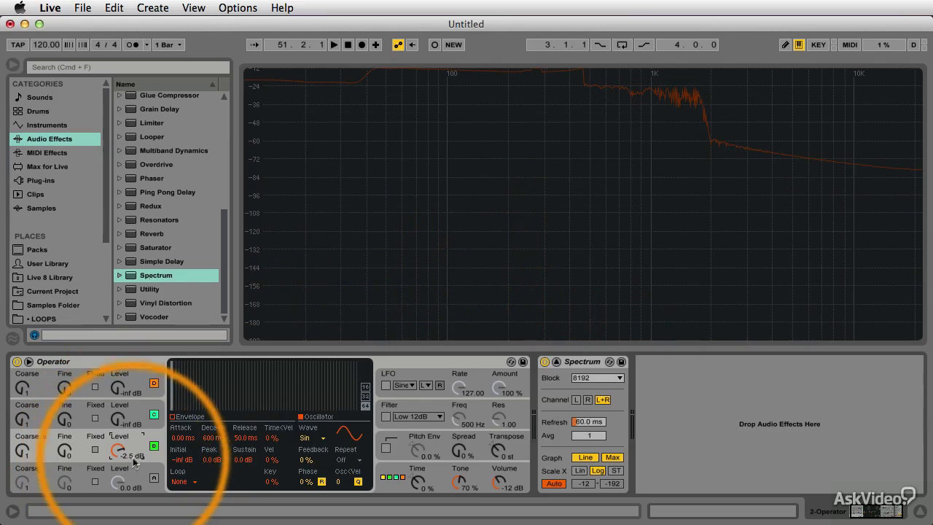
# Switch Operator back to the vertical stack algorithm and lower oscillator B's level to -inf dB
pyautogui.click(392, 477)
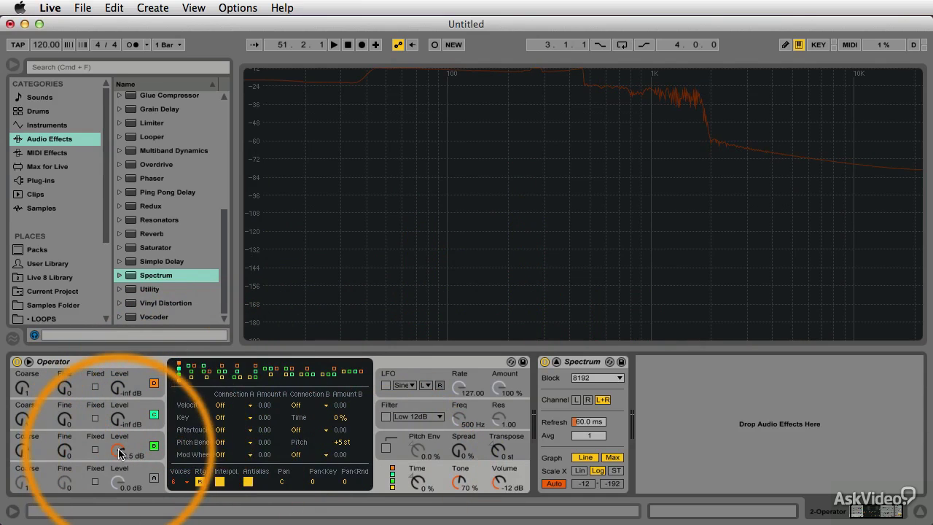
pyautogui.moveTo(116, 446); pyautogui.dragTo(119, 455)
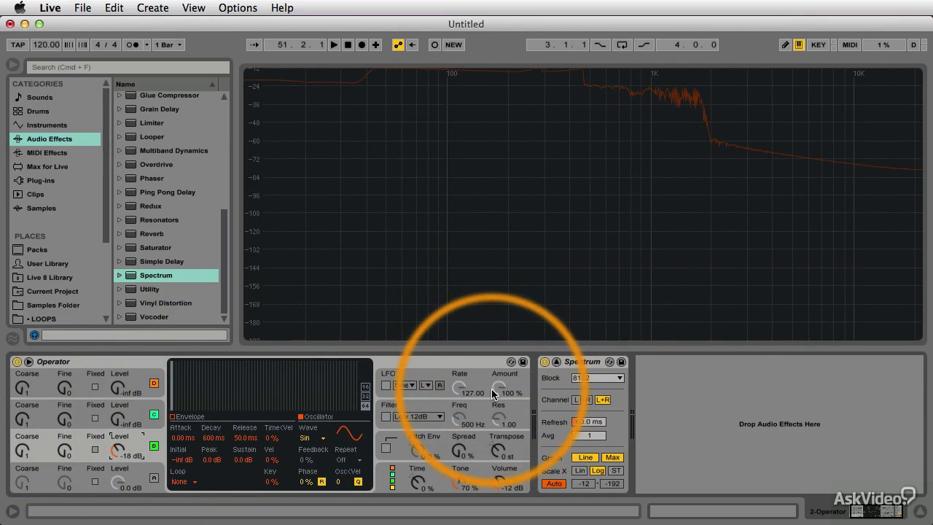
pyautogui.moveTo(116, 447); pyautogui.dragTo(116, 452)
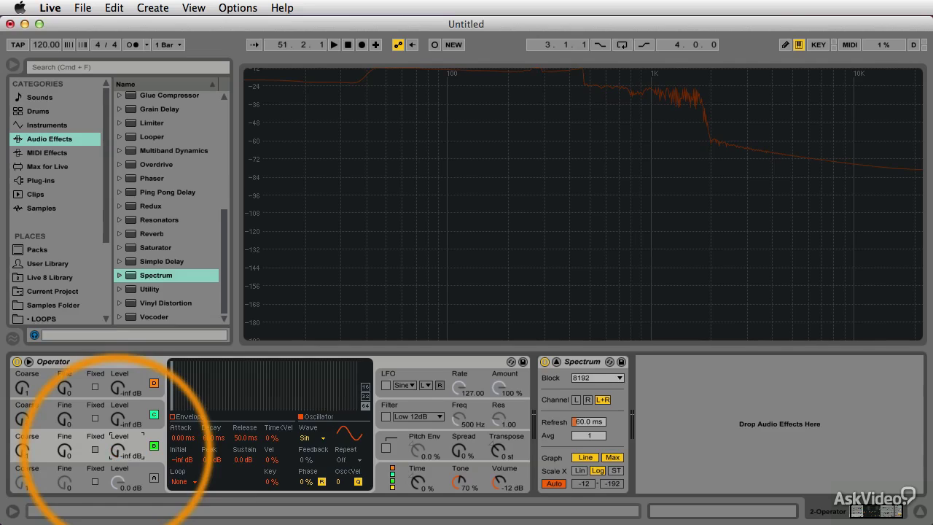
# Switch oscillator A back on and, with a note playing, raise oscillator B's level to -13 dB
pyautogui.click(153, 478)
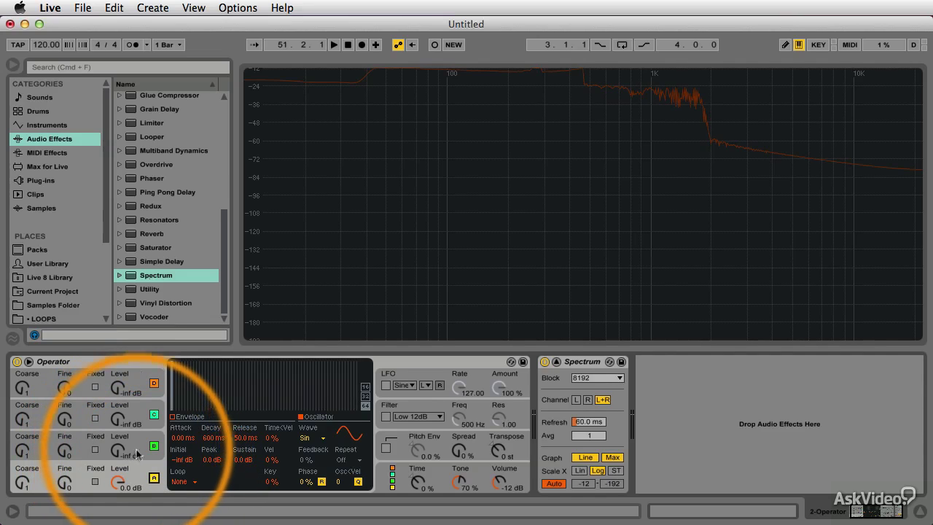
pyautogui.click(136, 452)
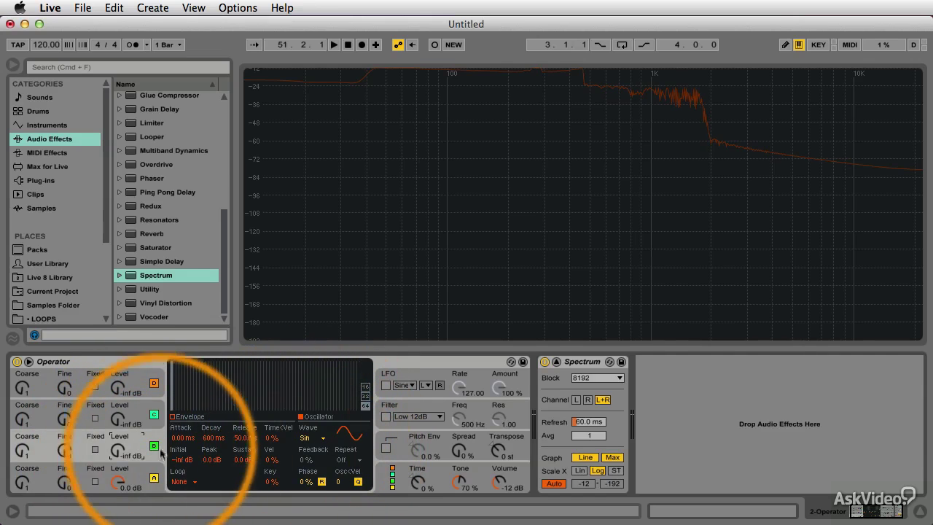
pyautogui.press('a')
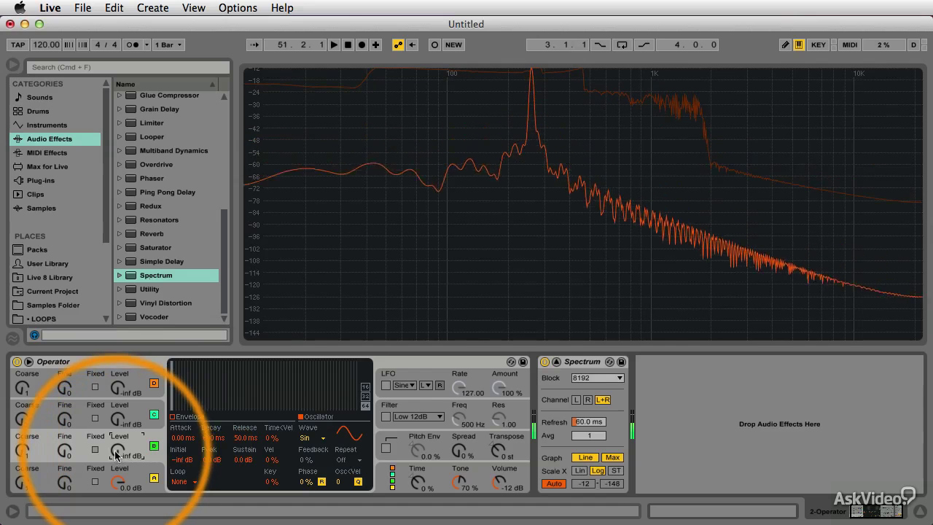
pyautogui.moveTo(116, 453); pyautogui.dragTo(115, 428)
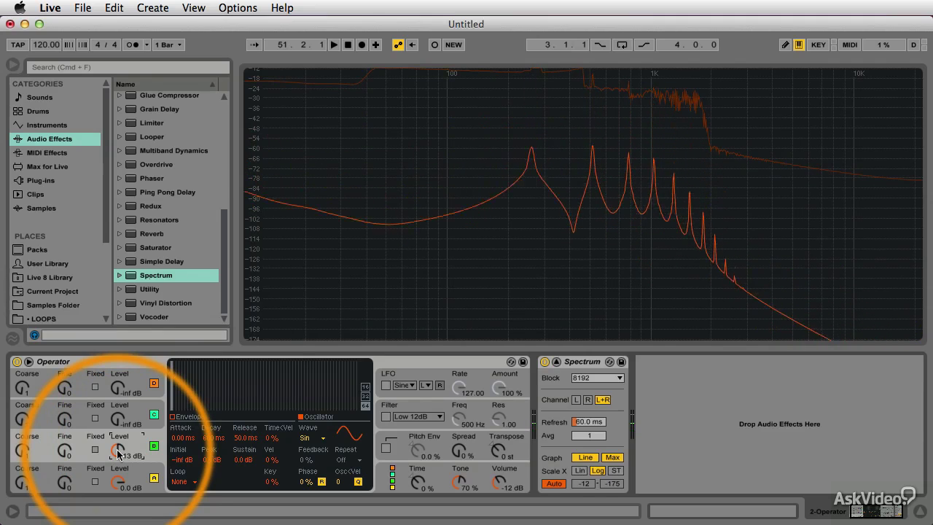
pyautogui.click(374, 391)
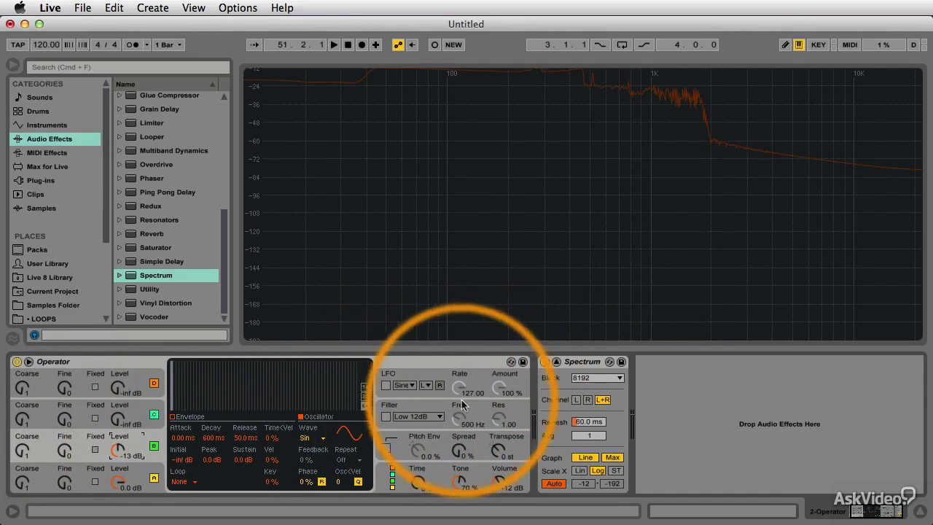
# Try oscillator B at a fixed frequency of 10.0 Hz with multiplier 0.1, bringing its level from -inf up to 0.0 dB
pyautogui.click(93, 450)
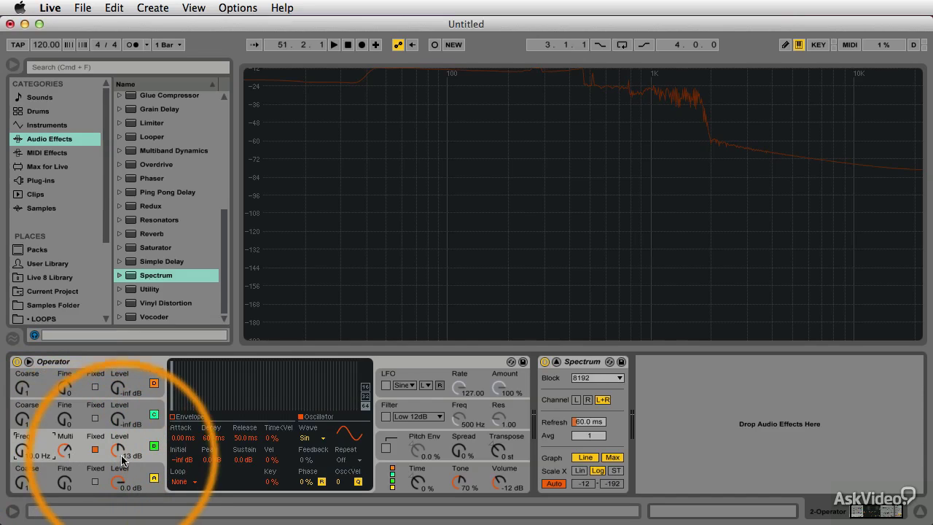
pyautogui.moveTo(117, 449); pyautogui.dragTo(117, 428)
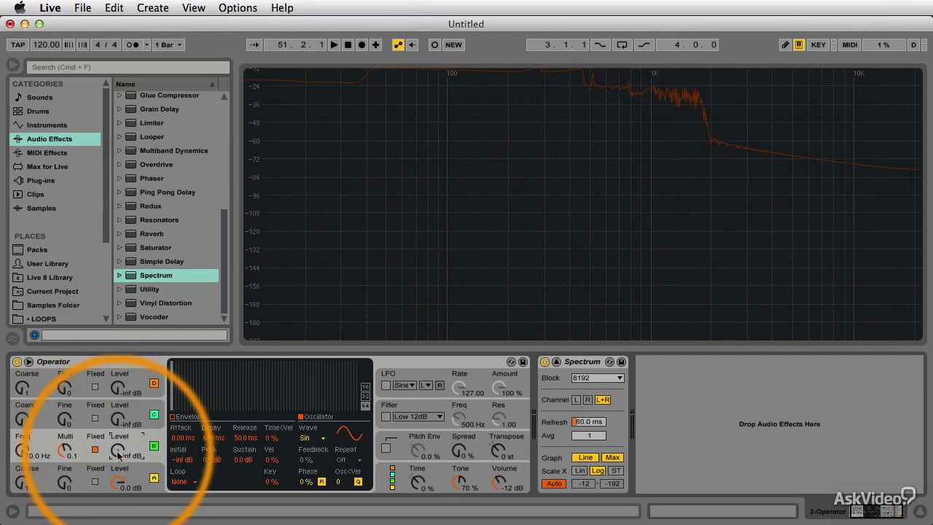
pyautogui.moveTo(118, 454); pyautogui.dragTo(118, 443)
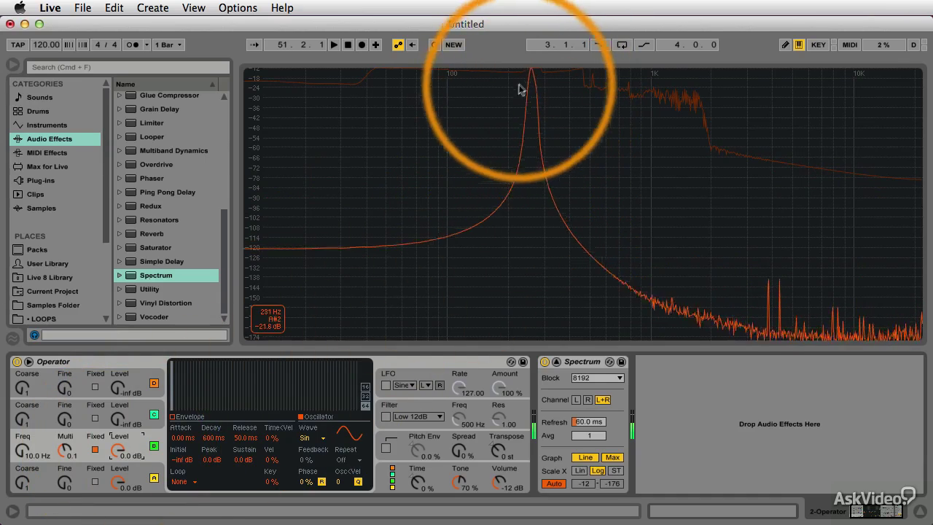
# Reduce oscillator B's multiplier to 0.01 and sweep its fixed frequency up past 716 Hz with a note playing
pyautogui.click(68, 452)
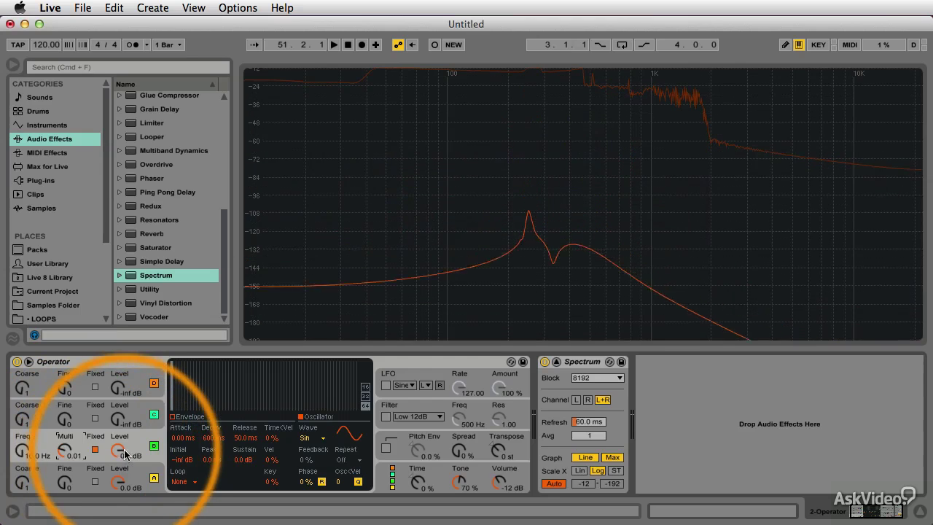
pyautogui.moveTo(117, 450)
pyautogui.mouseDown()
pyautogui.moveTo(117, 412)
pyautogui.moveTo(123, 452)
pyautogui.mouseUp()
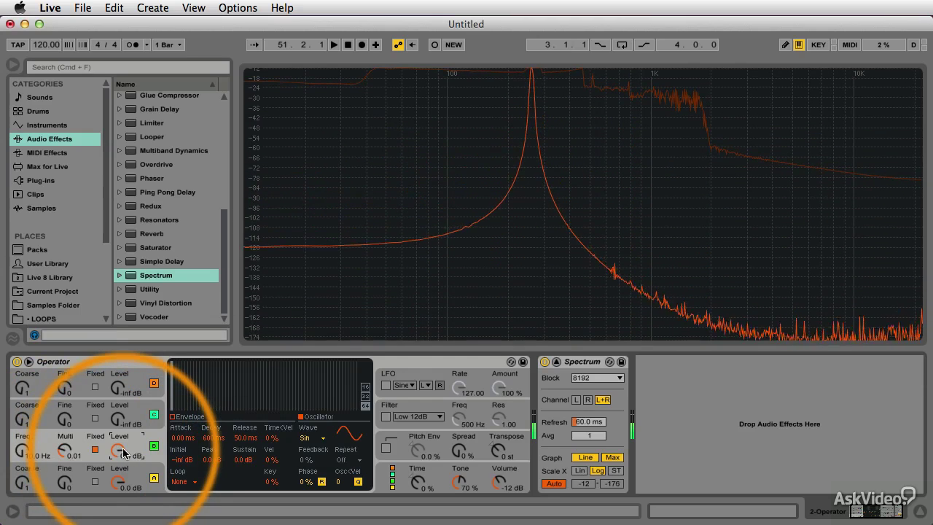
pyautogui.moveTo(23, 450); pyautogui.dragTo(23, 448)
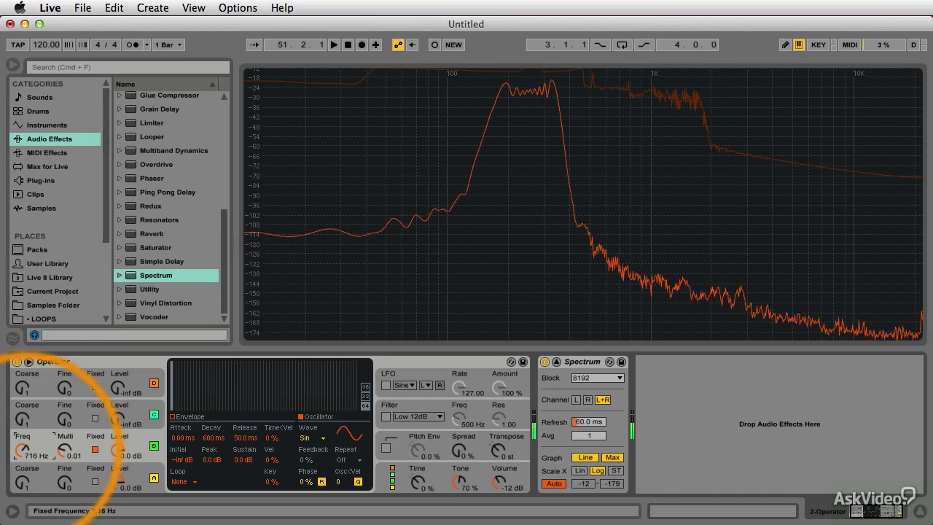
pyautogui.moveTo(33, 453)
pyautogui.mouseDown()
pyautogui.moveTo(62, 456)
pyautogui.moveTo(73, 446)
pyautogui.moveTo(41, 446)
pyautogui.moveTo(42, 438)
pyautogui.mouseUp()
# Turn off oscillator B's fixed frequency mode and set its level to -14 dB
pyautogui.moveTo(117, 450); pyautogui.dragTo(11, 456)
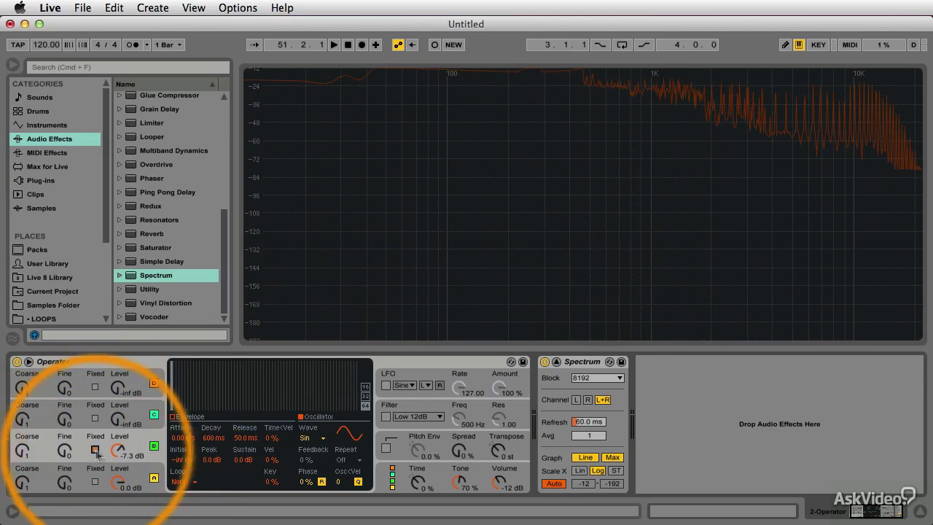
pyautogui.moveTo(117, 449)
pyautogui.mouseDown()
pyautogui.moveTo(117, 467)
pyautogui.moveTo(118, 430)
pyautogui.moveTo(120, 459)
pyautogui.mouseUp()
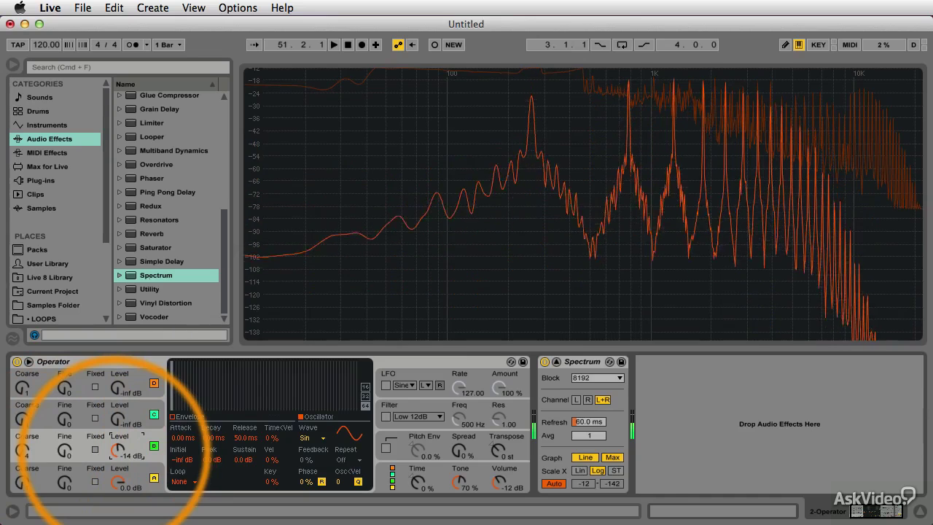